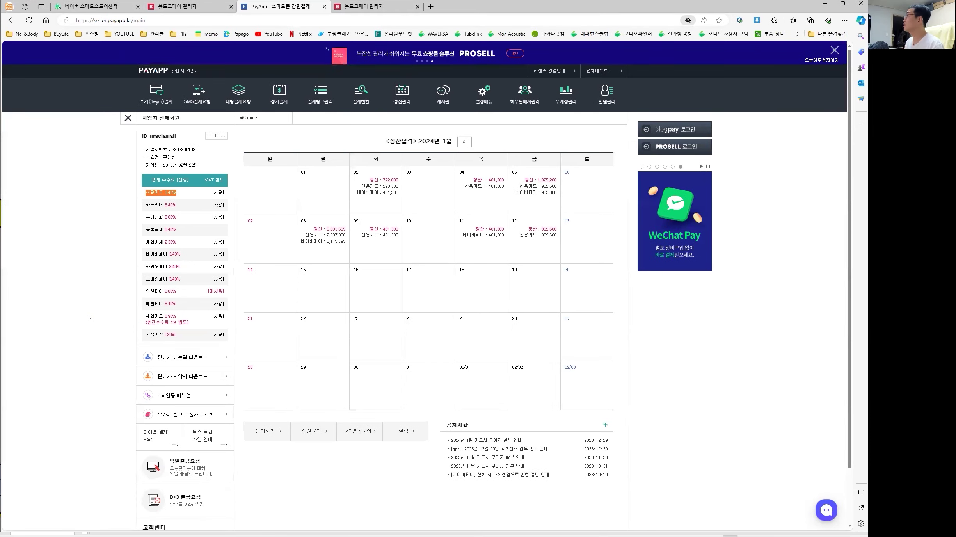
Open the seller information (판매자 정보) page in Naver Smart Store Center
left_click(389, 9)
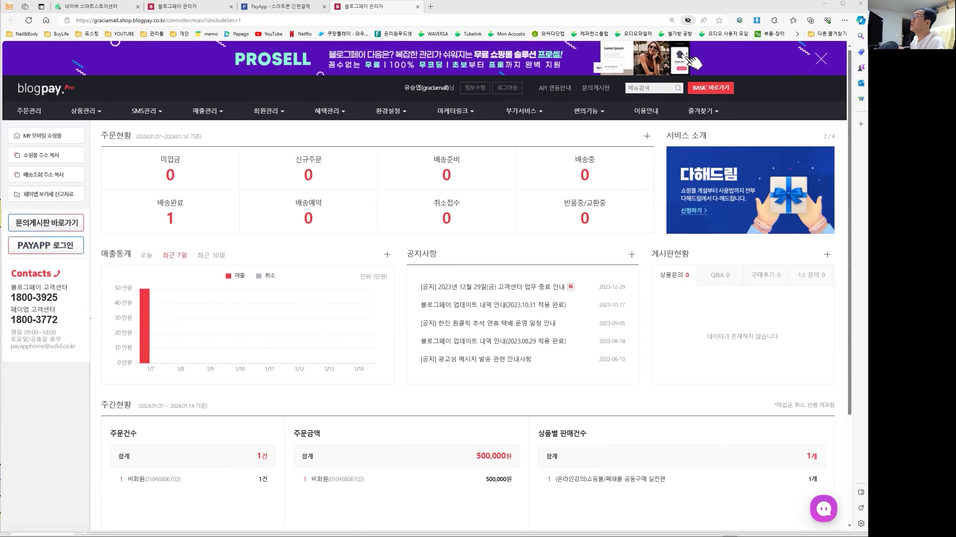
left_click(88, 8)
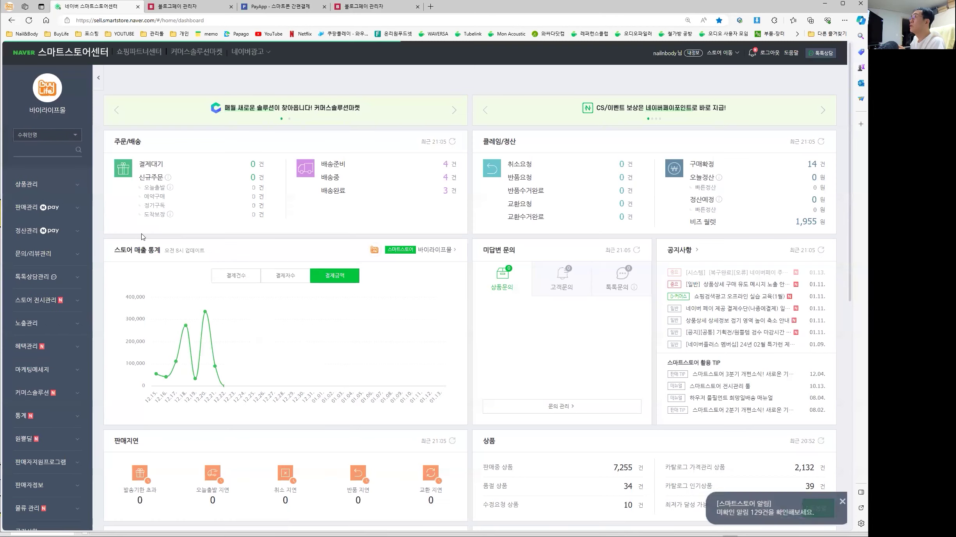
scroll(50, 466, "down", 2)
left_click(56, 420)
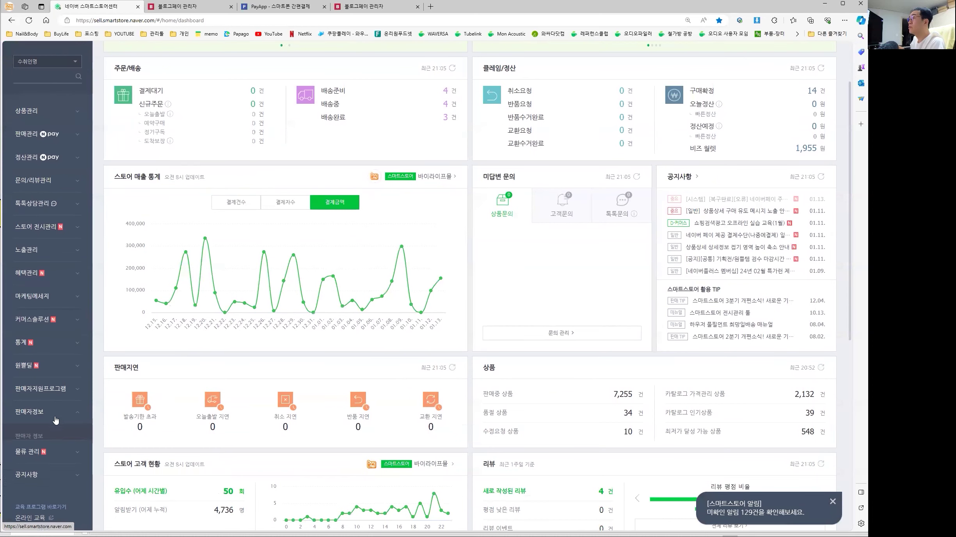
left_click(43, 436)
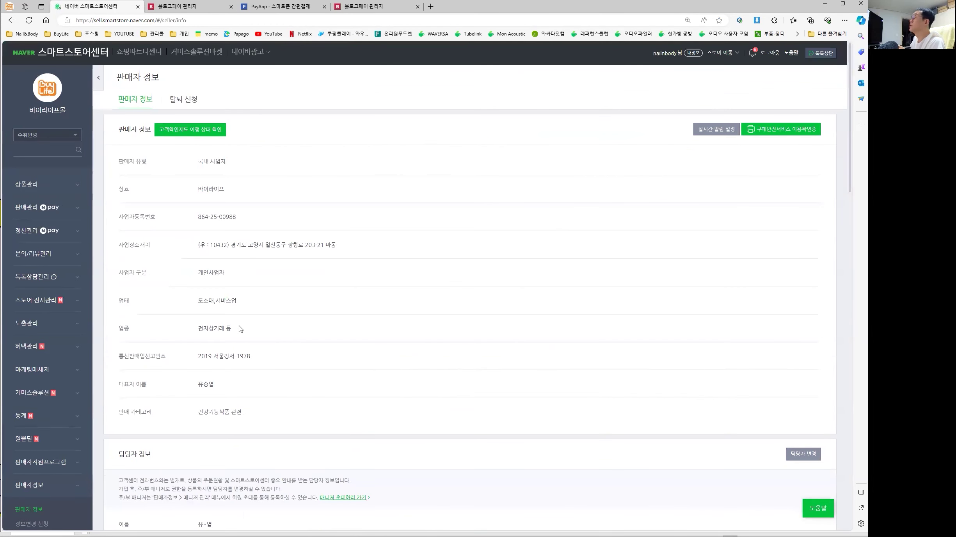
Open the information change request (정보변경 신청) page and try to add a smart store for 바이라이프몰, dismissing the notice
scroll(82, 359, "down", 3)
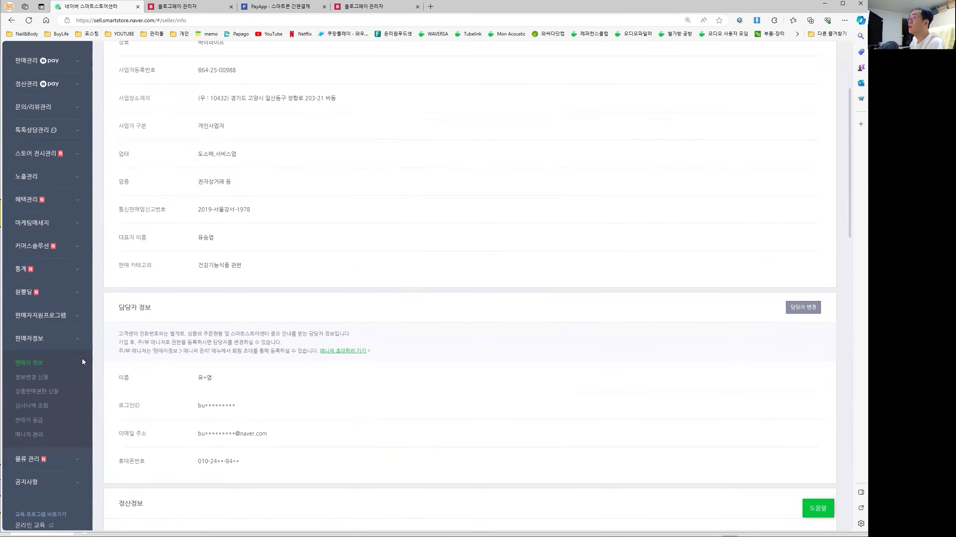
left_click(47, 382)
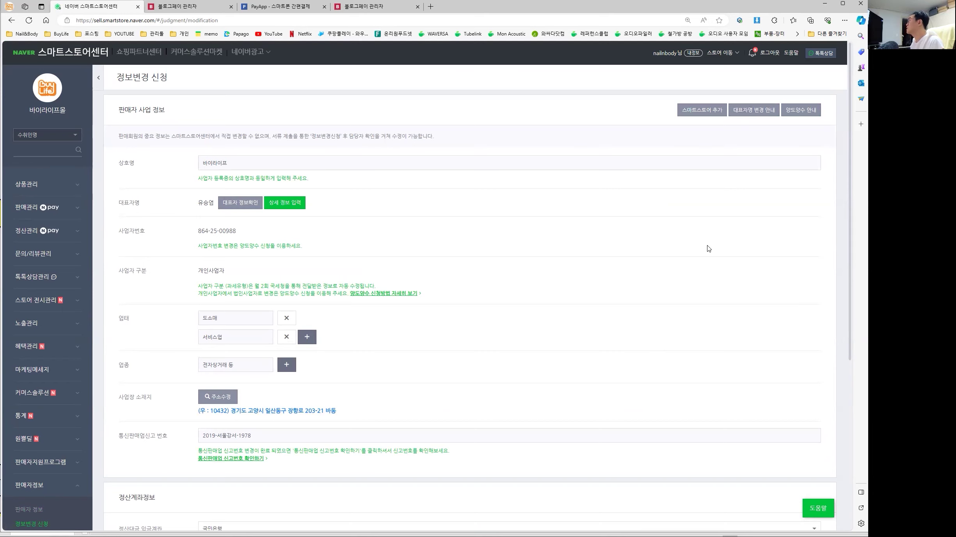
key("ctrl+plus")
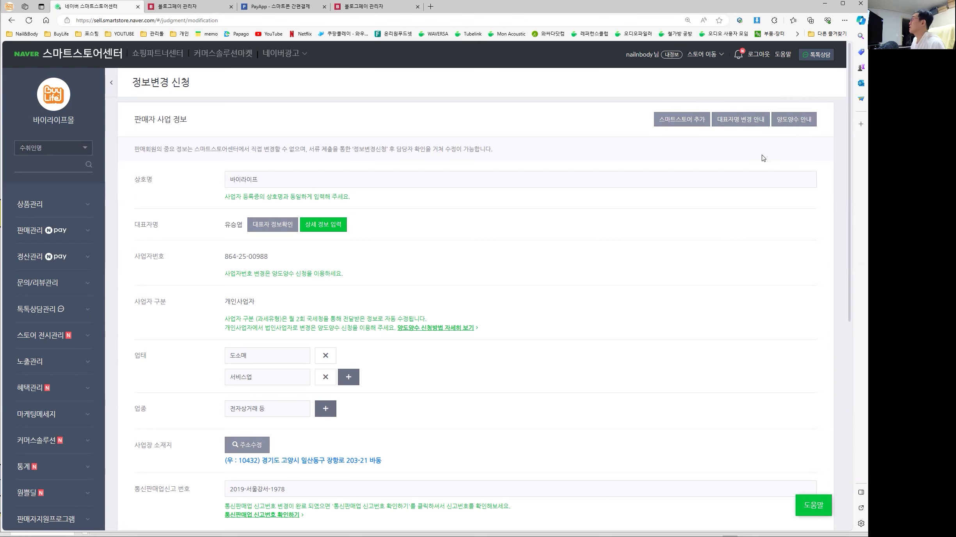
left_click(694, 122)
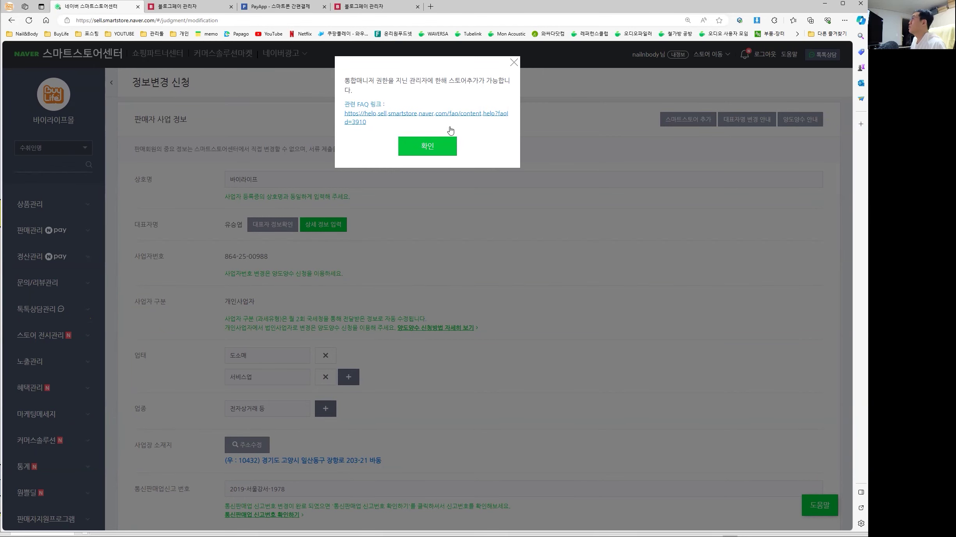
left_click(427, 146)
Try to add a smart store from the 판매신A store's information change request page and dismiss the notice
left_click(698, 124)
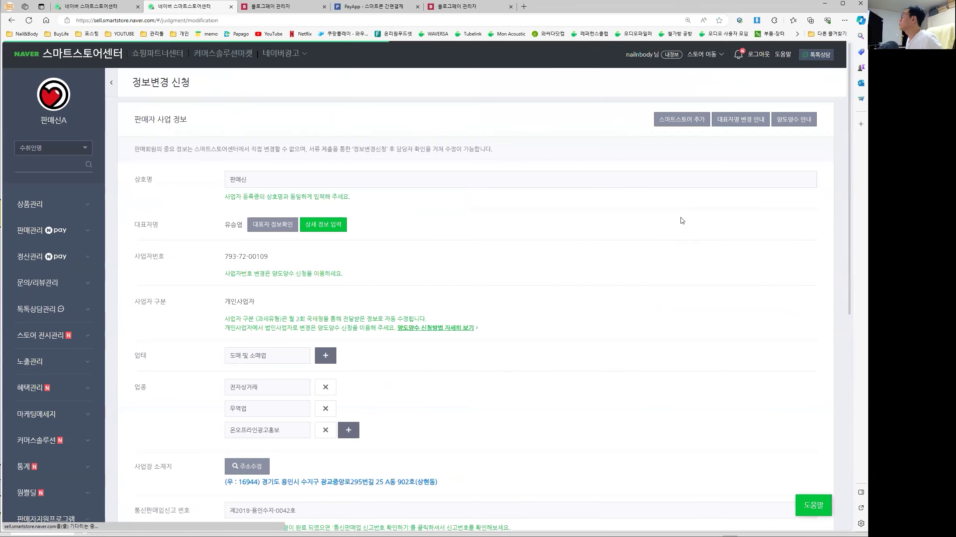
left_click(687, 123)
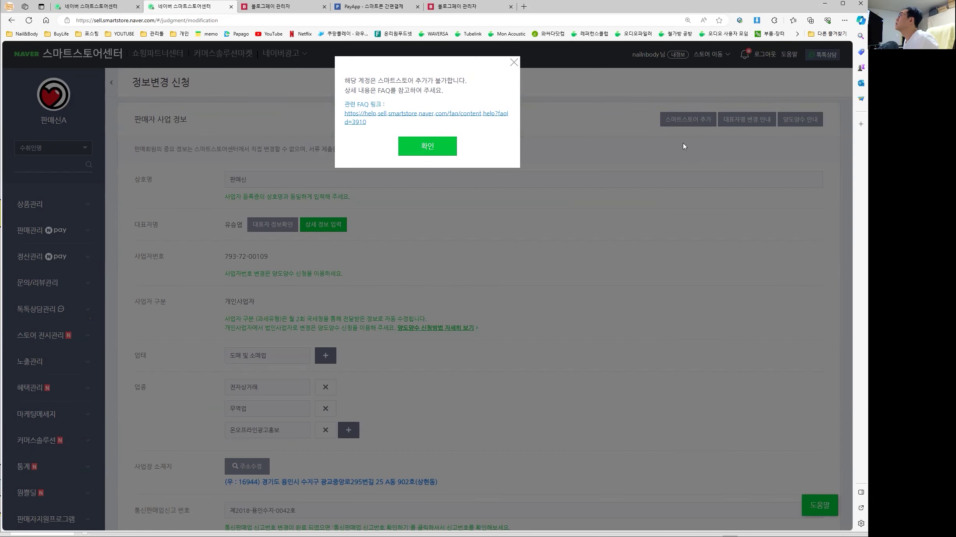
key("Return")
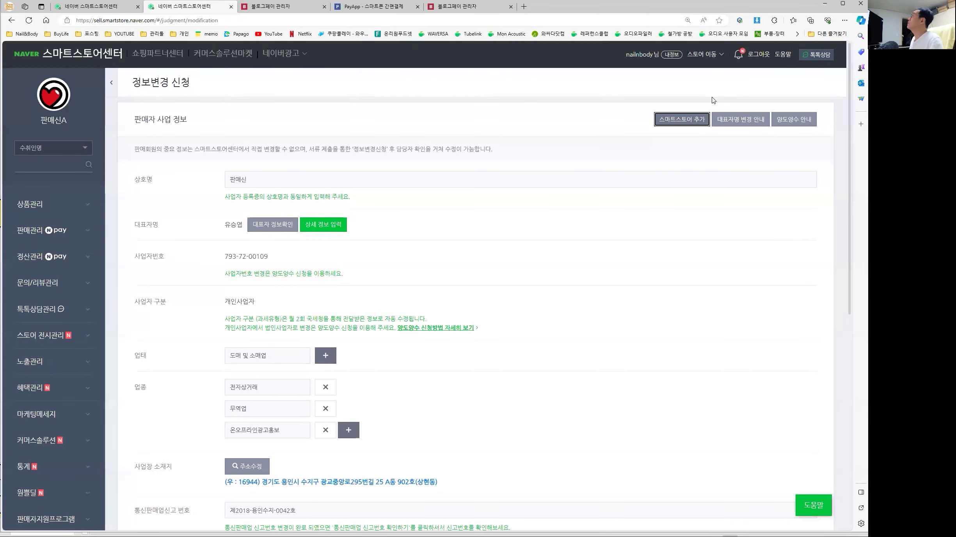
Switch the active store to 바이라이프몰, then view the list of selectable stores and close it
left_click(709, 60)
scroll(403, 172, "down", 1)
scroll(403, 172, "down", 5)
scroll(395, 187, "down", 2)
scroll(407, 243, "down", 1)
left_click(399, 239)
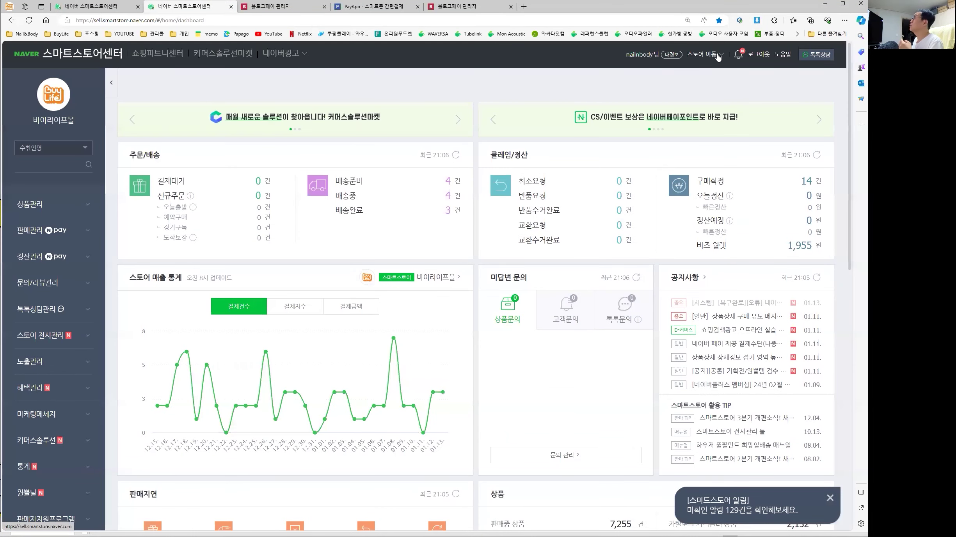
left_click(718, 58)
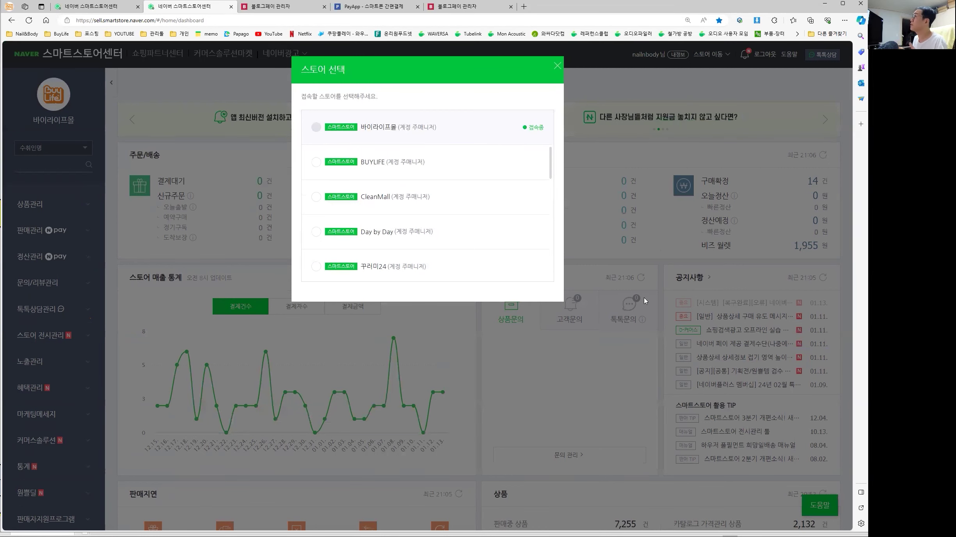
left_click(558, 67)
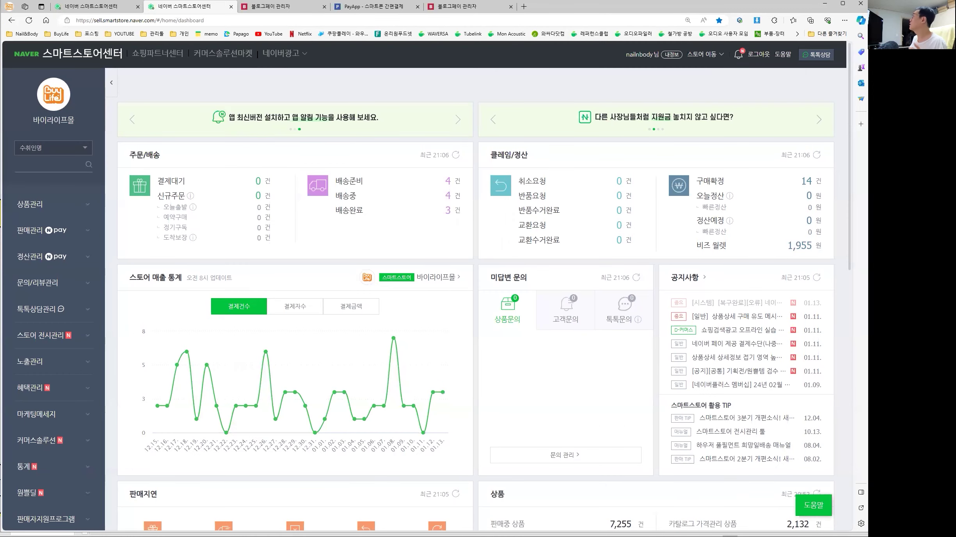
Open the 1:1 inquiry form through the phone consultation (전화상담) guide in the dashboard footer
scroll(710, 265, "down", 10)
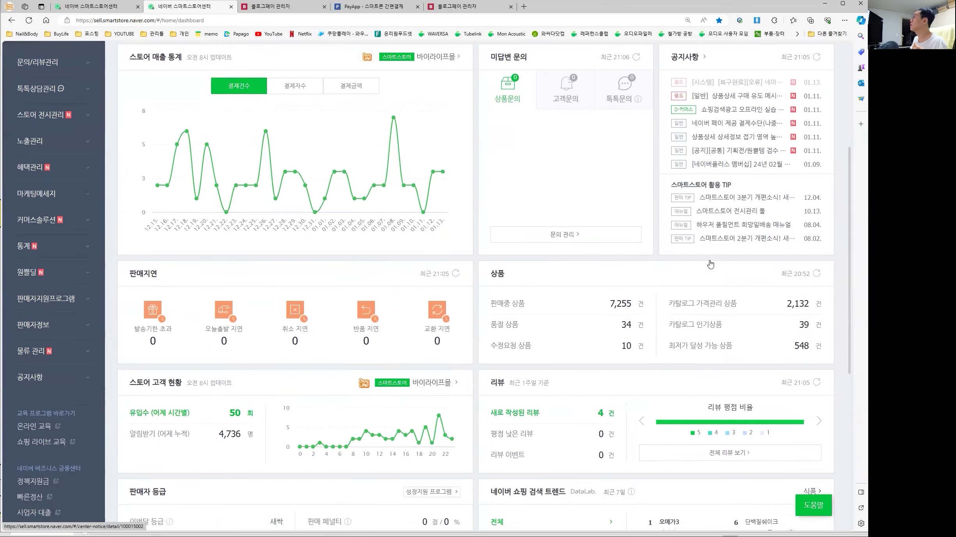
scroll(710, 266, "down", 2)
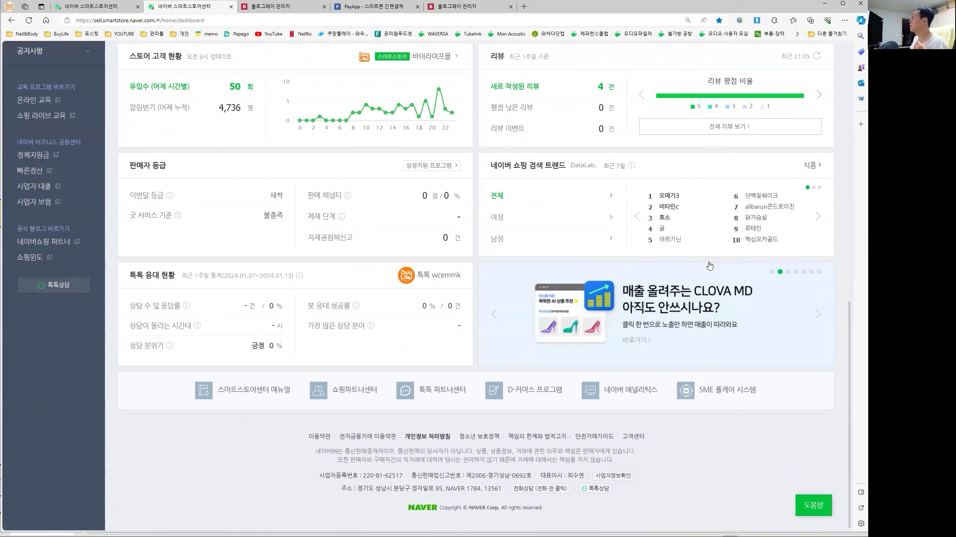
left_click(562, 490)
left_click(461, 291)
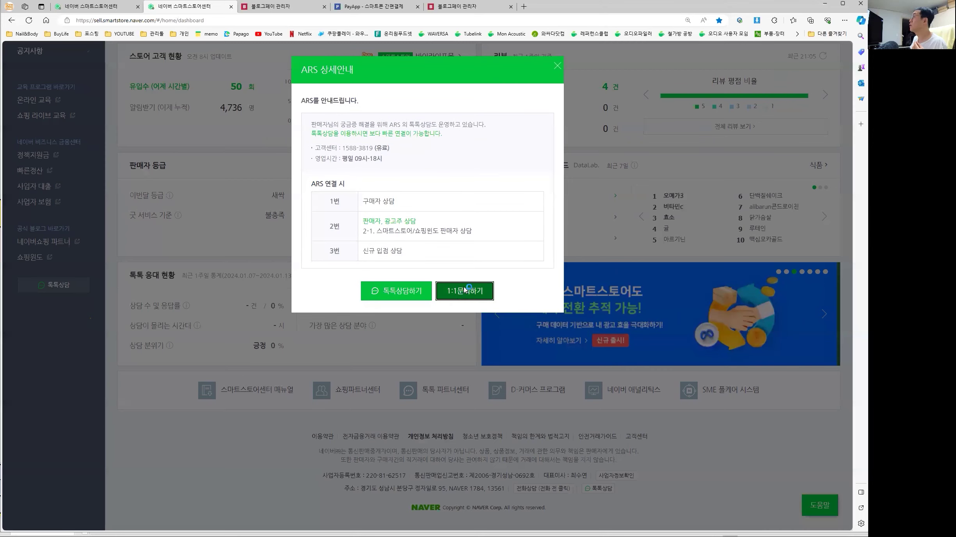
Set both consultation categories of the inquiry form to 스마트스토어 계정 추가
scroll(468, 265, "down", 8)
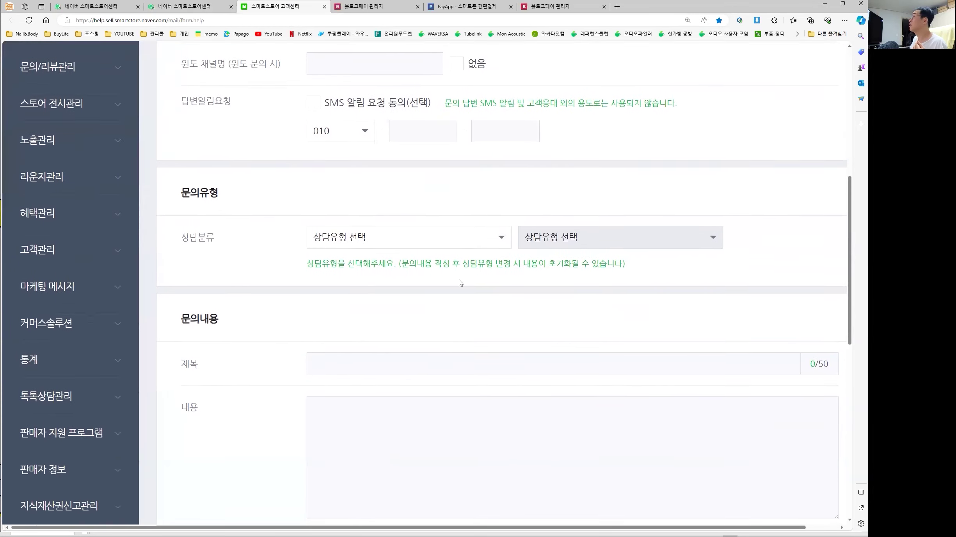
left_click(469, 246)
scroll(416, 297, "down", 2)
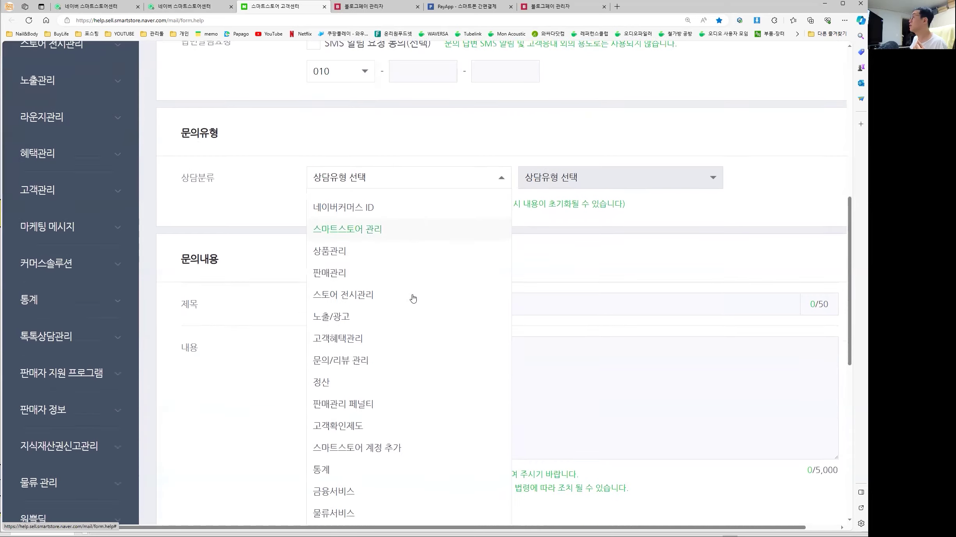
left_click(406, 434)
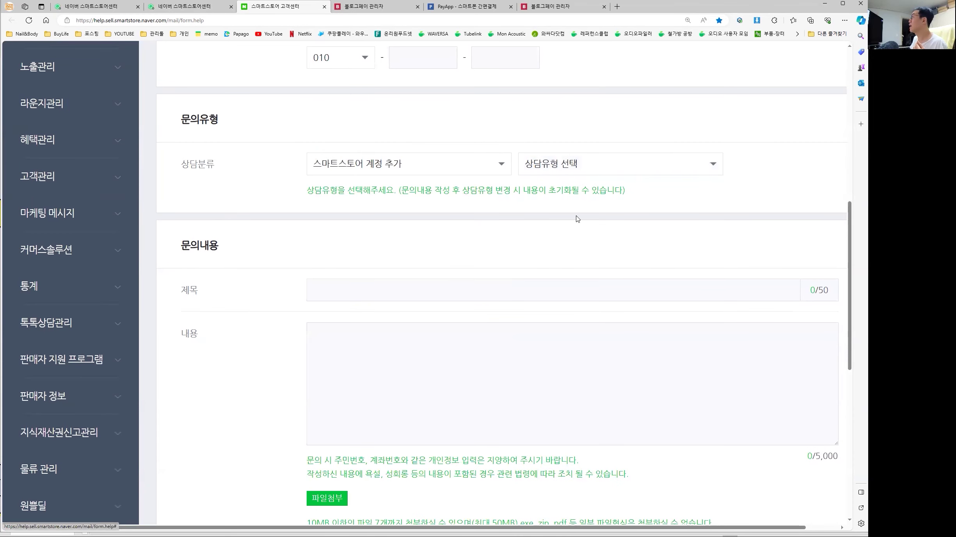
left_click(558, 163)
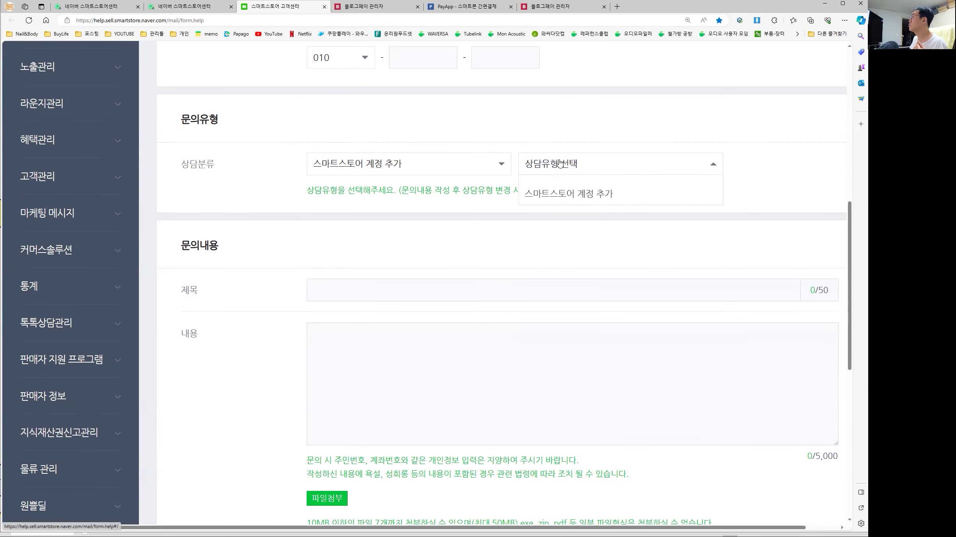
left_click(560, 195)
scroll(441, 371, "down", 2)
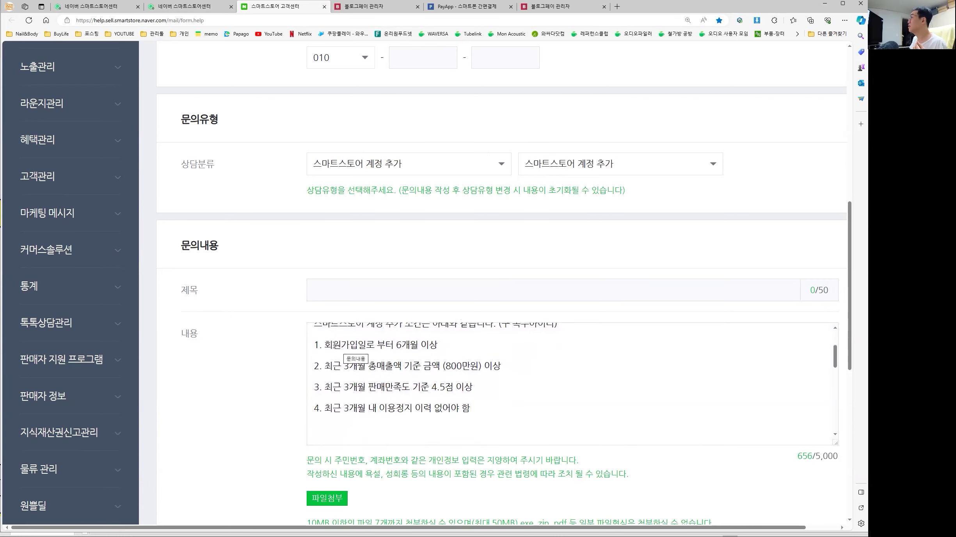
Highlight the four conditions for adding a smart store account in the inquiry content, ending with conditions 1 to 3 selected
left_click_drag(334, 346, 463, 337)
left_click_drag(502, 367, 300, 364)
left_click_drag(473, 388, 283, 346)
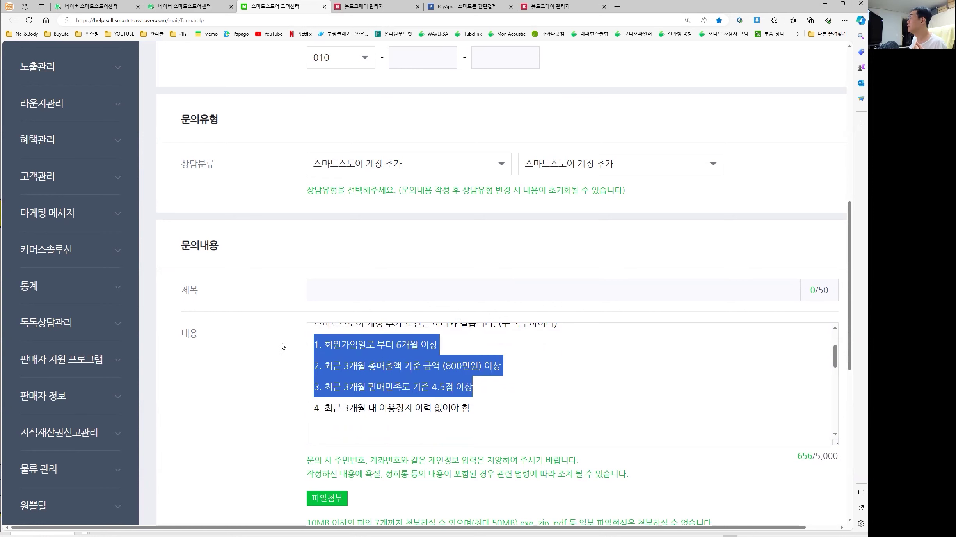
left_click_drag(473, 416, 297, 409)
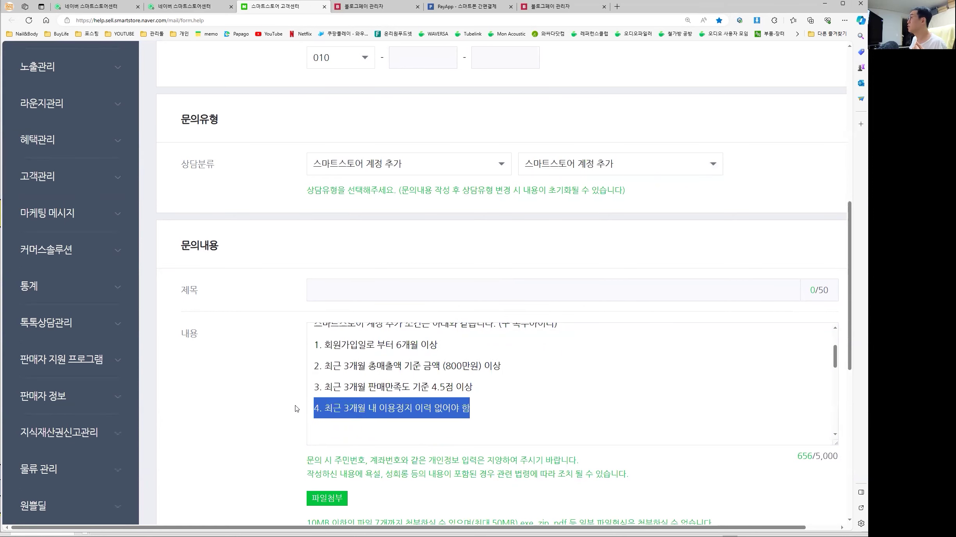
left_click(506, 411)
left_click_drag(473, 387, 287, 347)
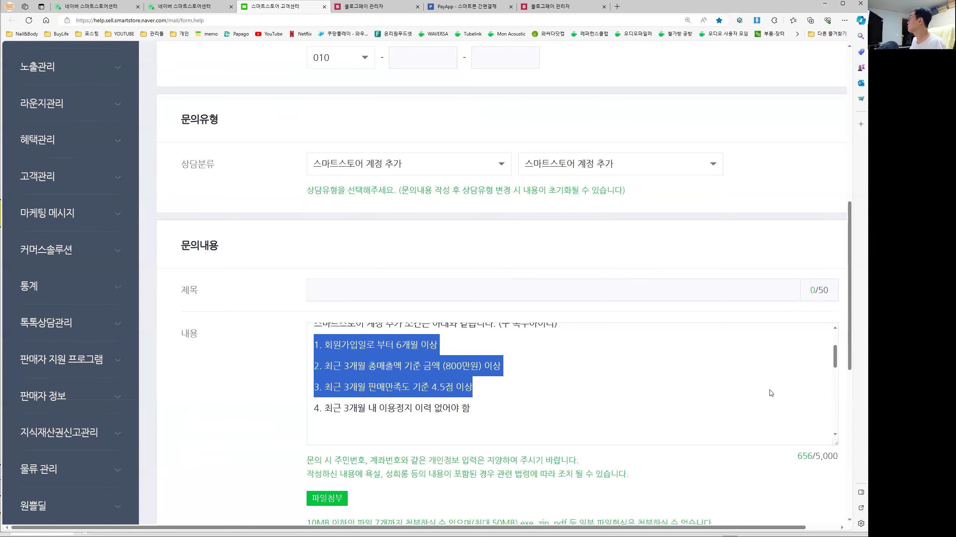
Switch to File Explorer and go back to the 자료 folder inside !공동구매(실전편)
key("alt+Tab")
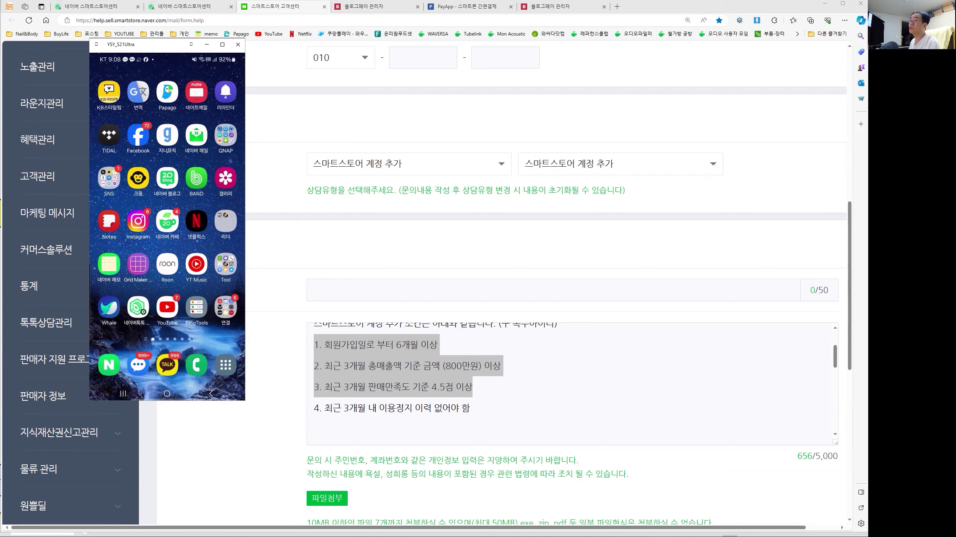
key("alt+Tab")
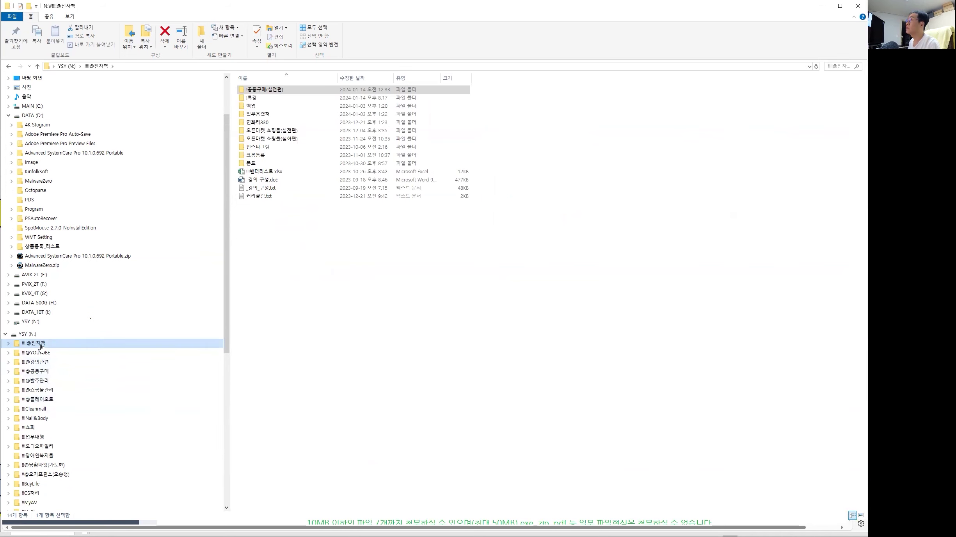
key("alt+Left")
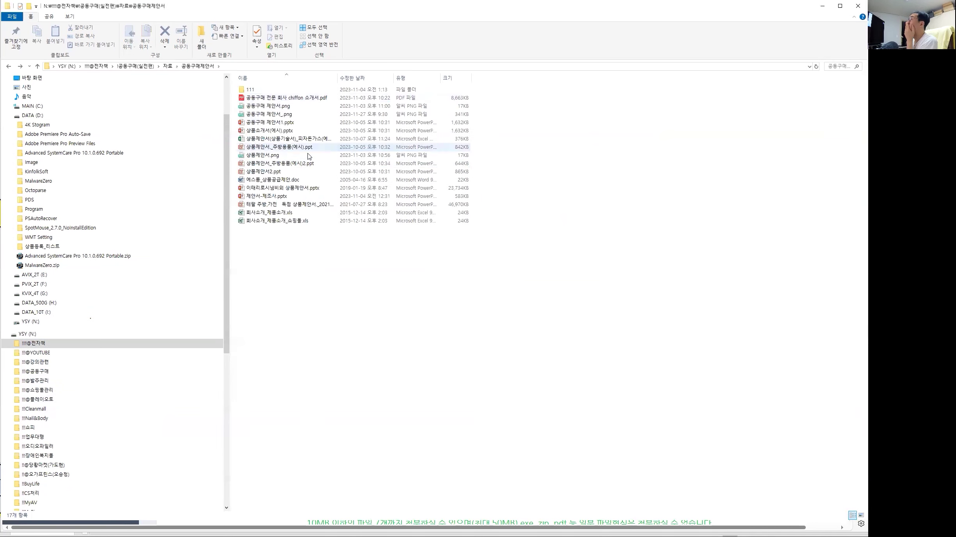
key("alt+Left")
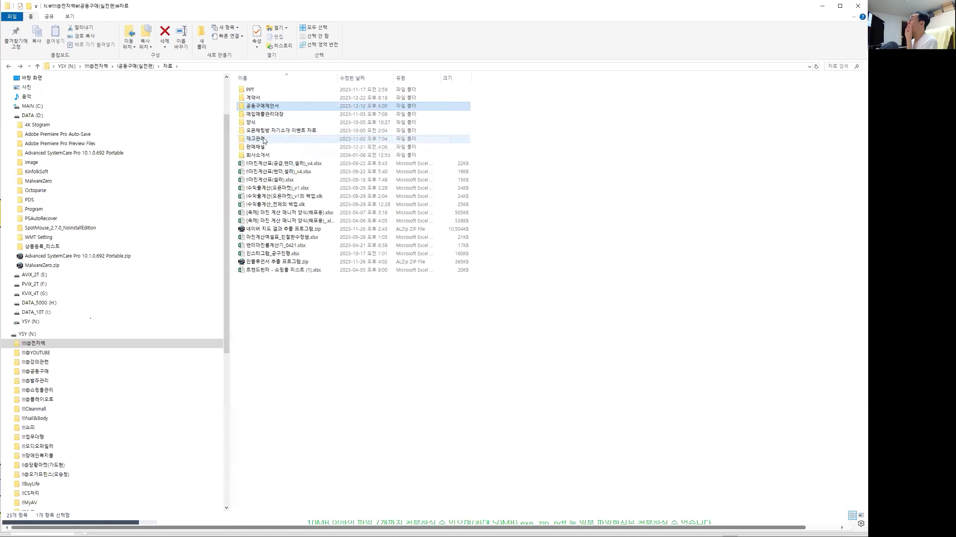
Widen the name column in the 회사소개서 folder and open _공동구매 제안서(벤더-공급사제안용).ppt
double_click(269, 155)
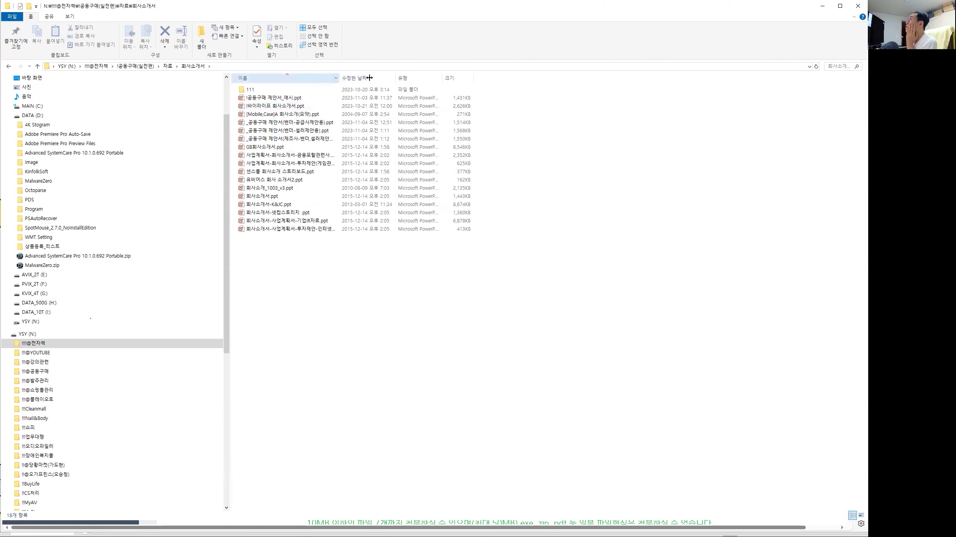
left_click_drag(337, 77, 448, 78)
double_click(320, 123)
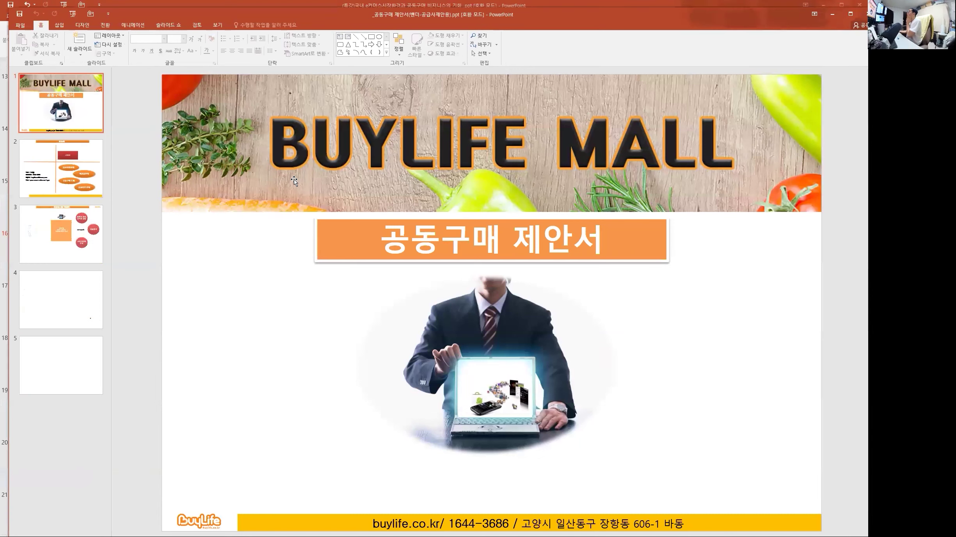